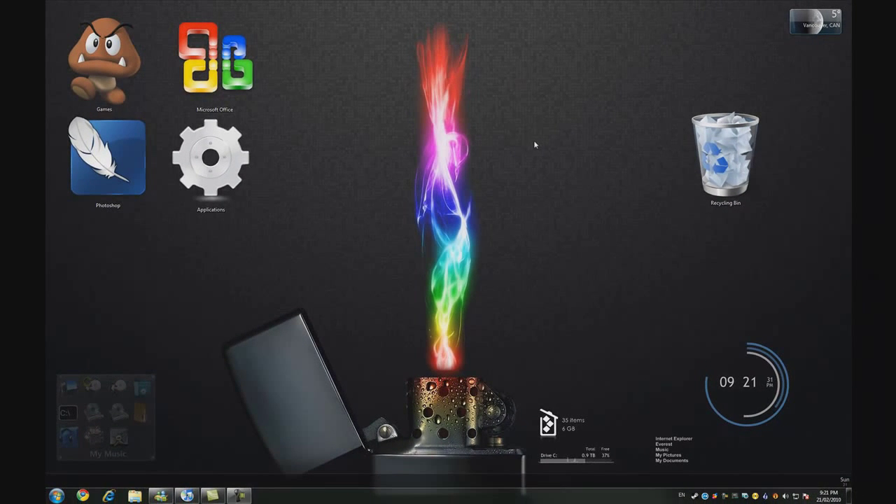
pyautogui.click(534, 144)
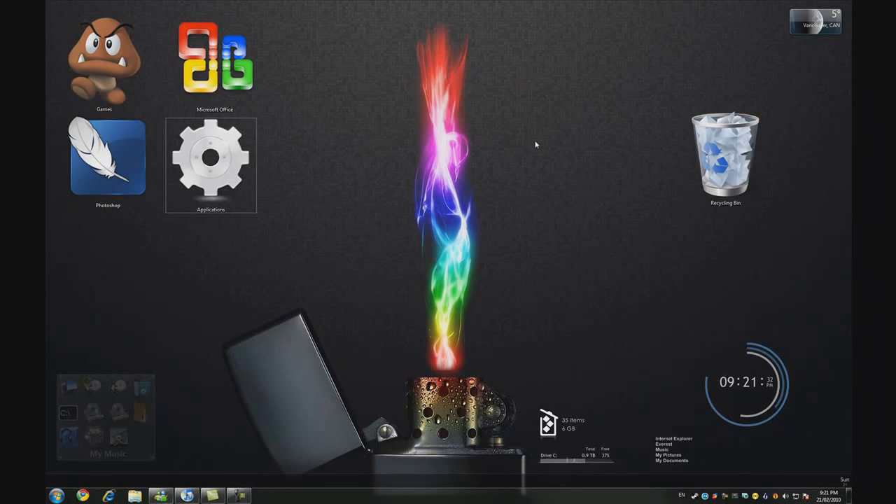
pyautogui.scroll(2, 536, 144)
pyautogui.scroll(-4, 535, 144)
pyautogui.scroll(4, 536, 144)
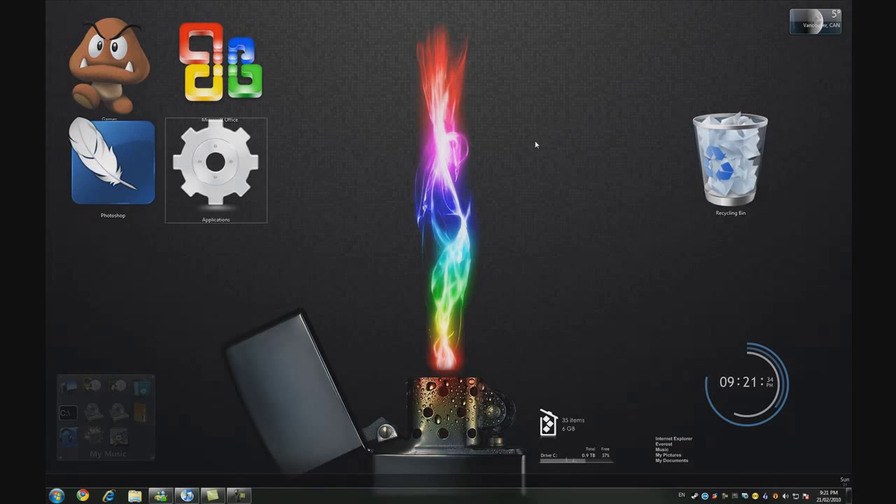
pyautogui.scroll(-1, 536, 144)
pyautogui.scroll(1, 536, 145)
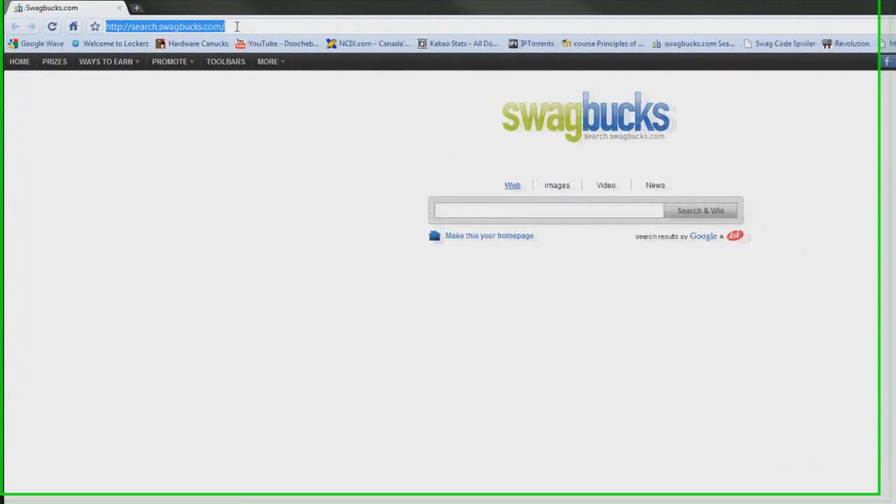
pyautogui.write('www.rainm')
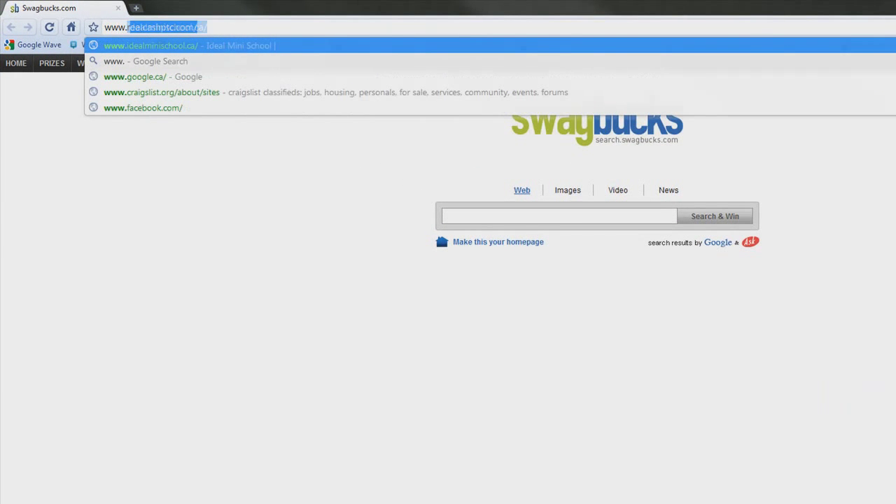
pyautogui.write('et')
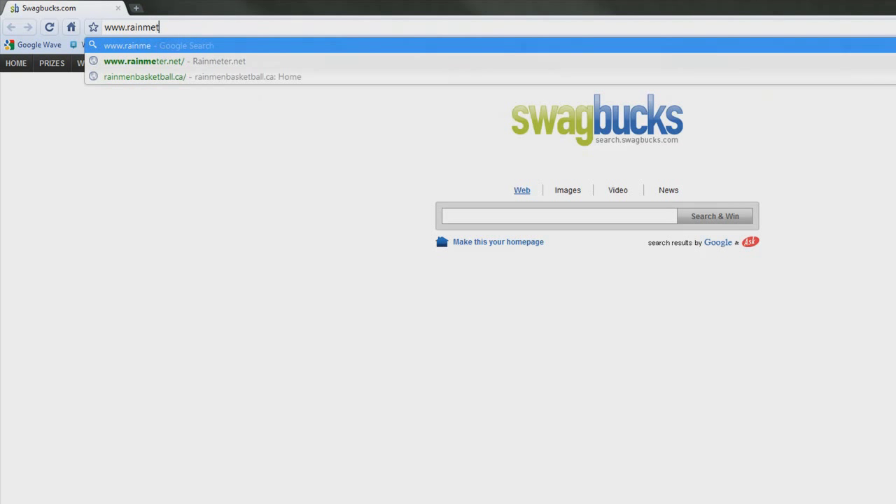
pyautogui.write('er.net')
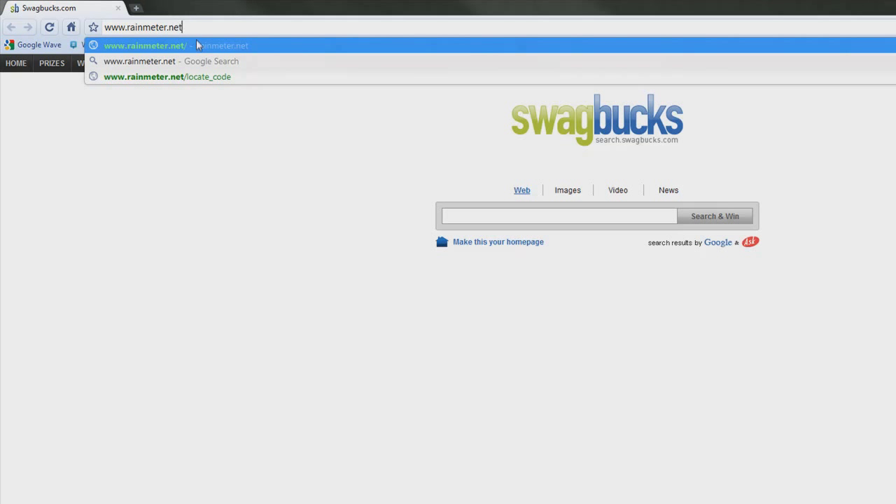
pyautogui.press('Return')
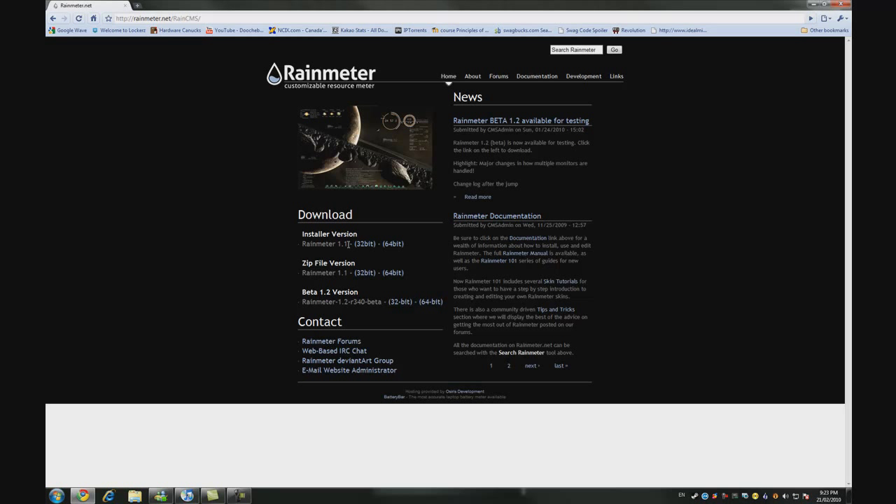
# - Download the 64-bit Installer Version of Rainmeter, keeping the file despite the warning
pyautogui.click(394, 245)
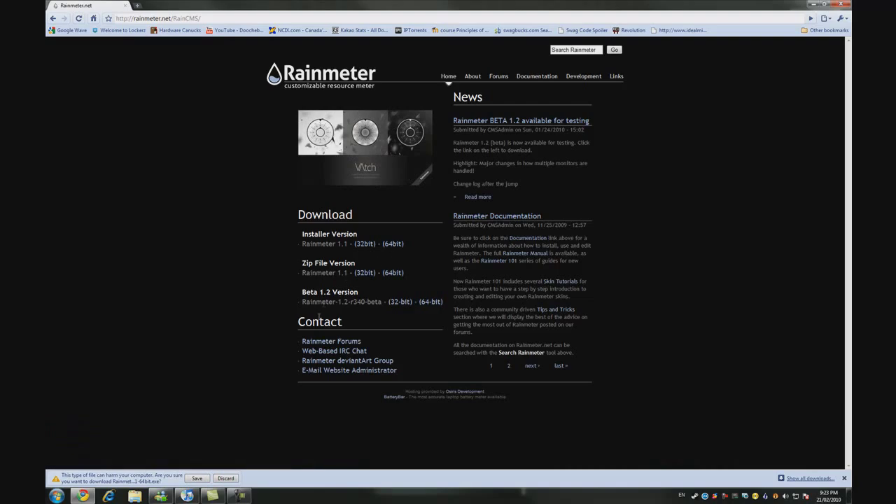
pyautogui.click(197, 479)
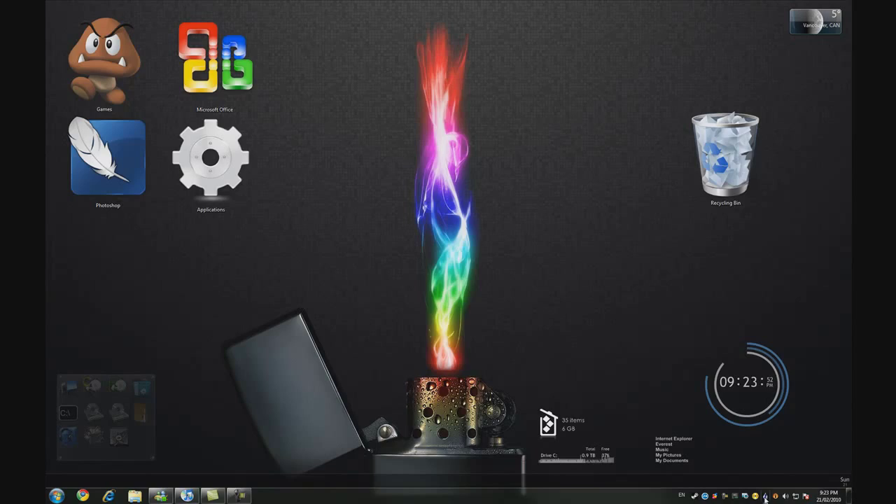
# - From the Enigma panel add Big Clock, then drag the clock-and-date skin to the top centre
pyautogui.click(765, 497)
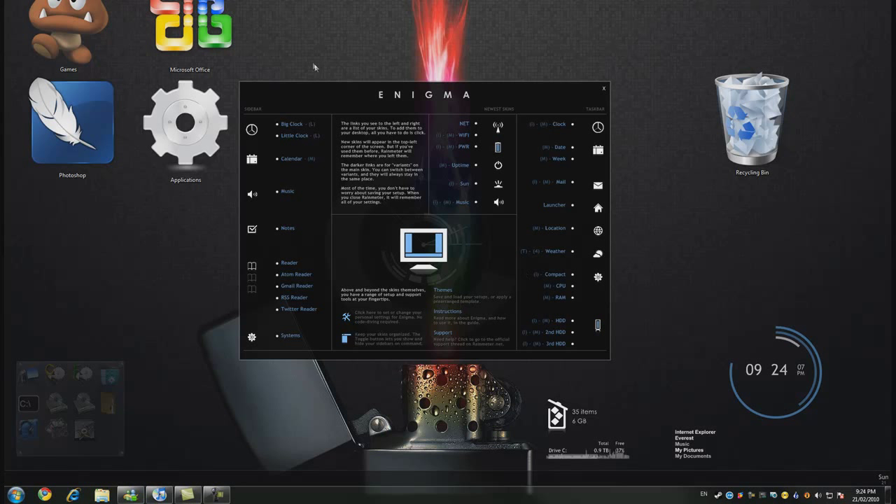
pyautogui.click(288, 124)
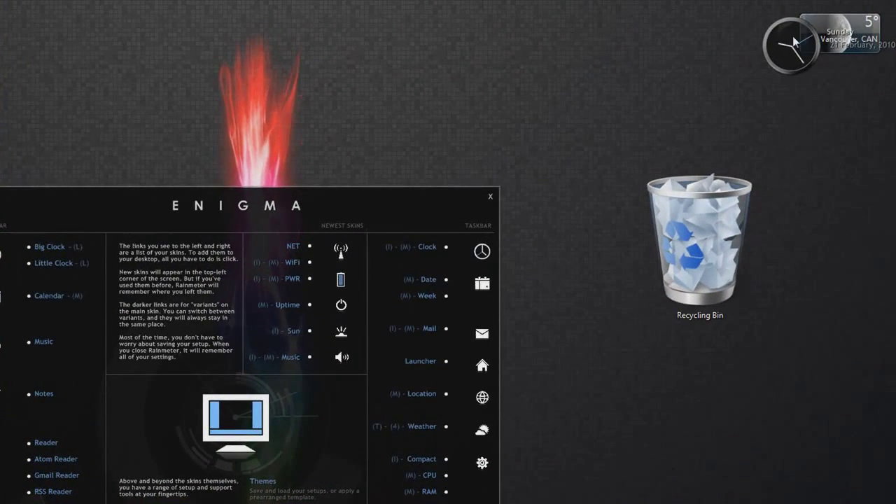
pyautogui.moveTo(794, 42); pyautogui.dragTo(115, 255)
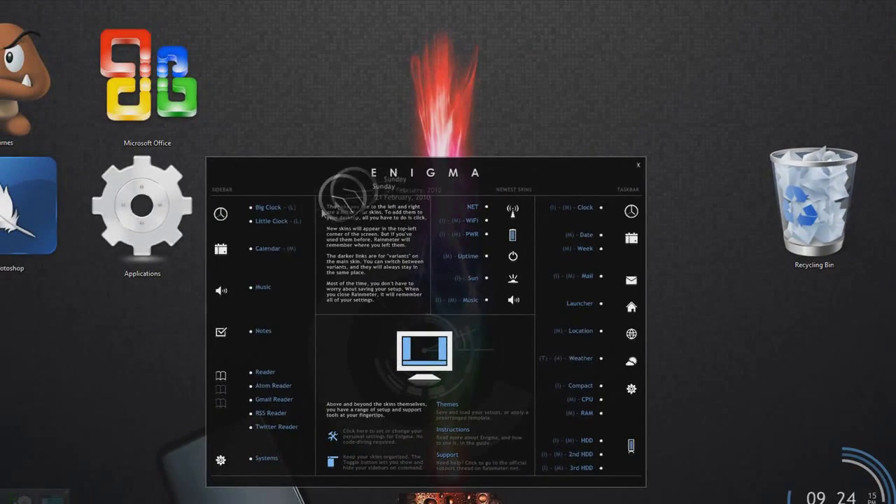
pyautogui.moveTo(323, 214); pyautogui.dragTo(509, 86)
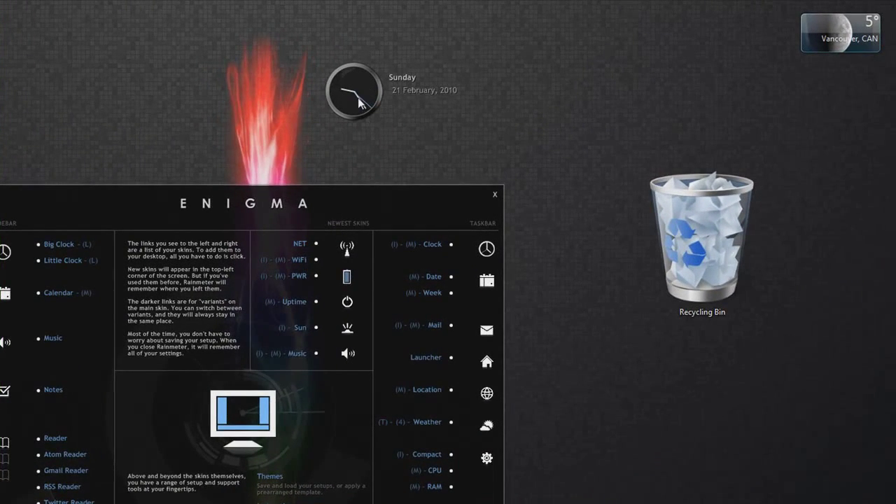
pyautogui.moveTo(357, 97); pyautogui.dragTo(347, 114)
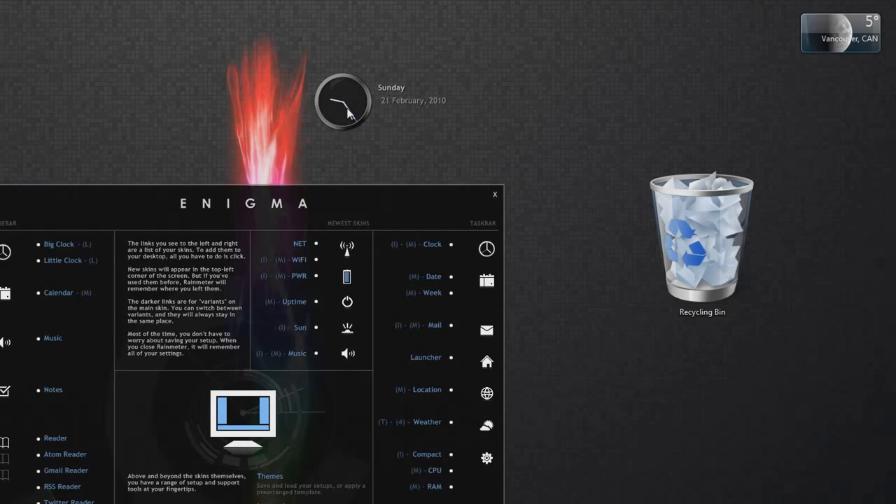
# - Turn on Click Through for the clock skin from its Skin menu
pyautogui.rightClick(349, 114)
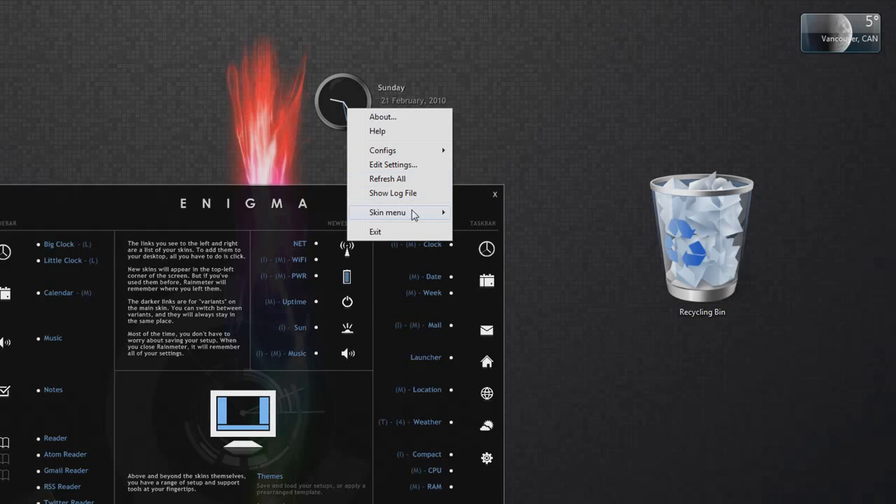
pyautogui.moveTo(414, 214)
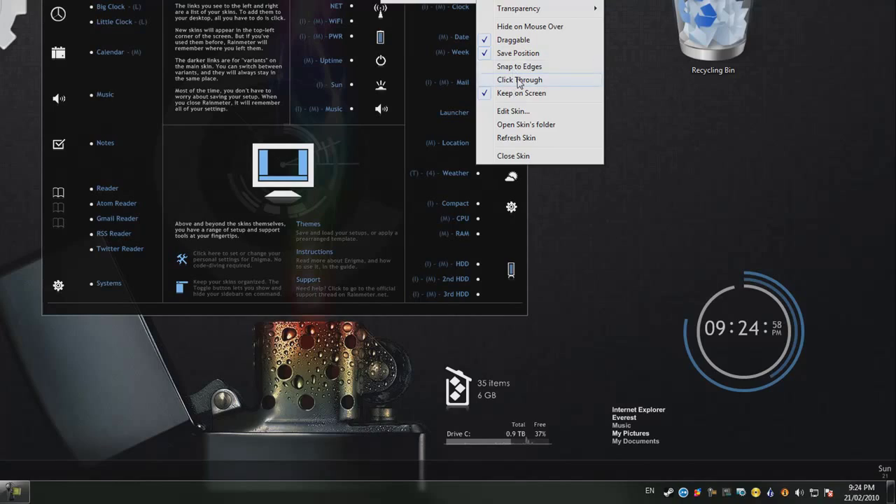
pyautogui.click(518, 80)
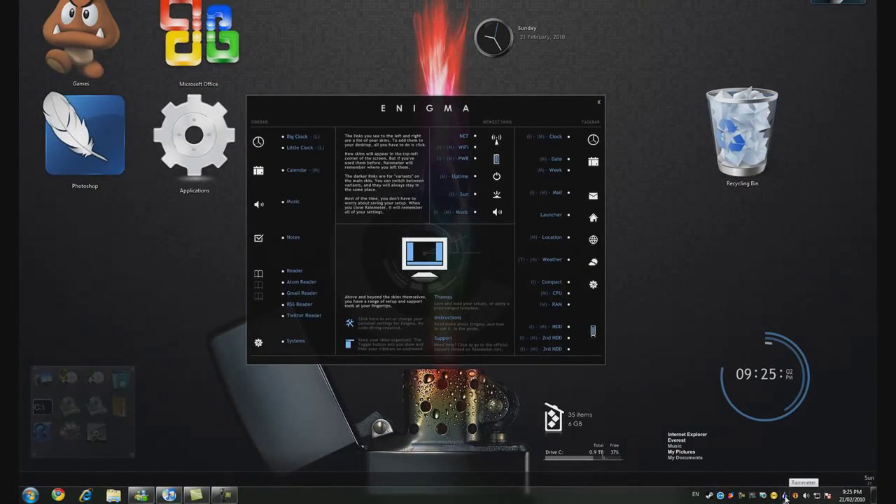
# - Close the bottom-right round Clock skin from the Rainmeter tray menu
pyautogui.rightClick(784, 496)
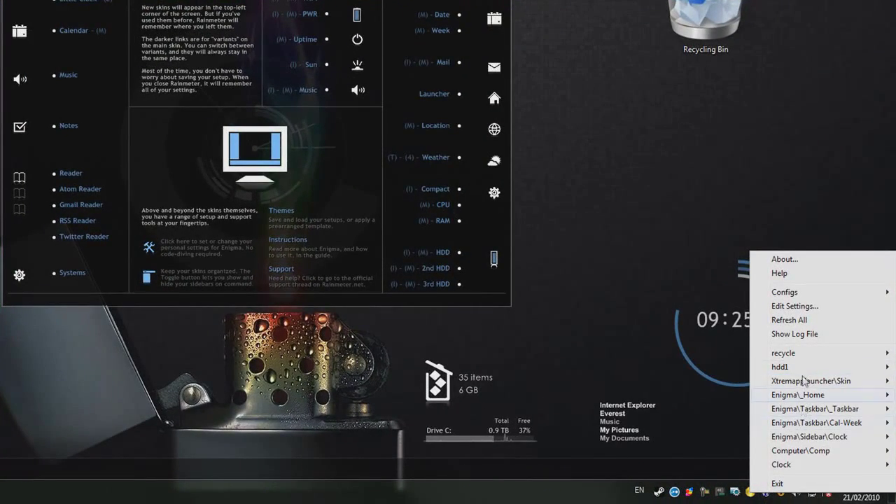
pyautogui.moveTo(805, 422)
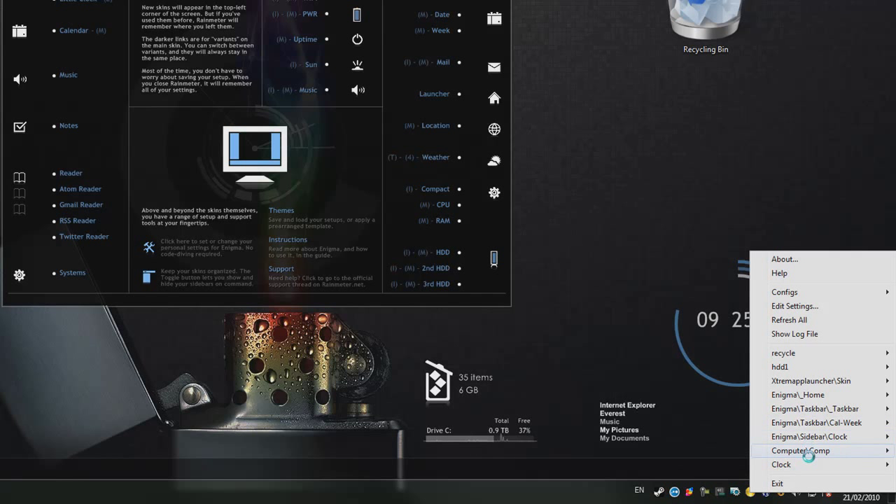
pyautogui.moveTo(801, 453)
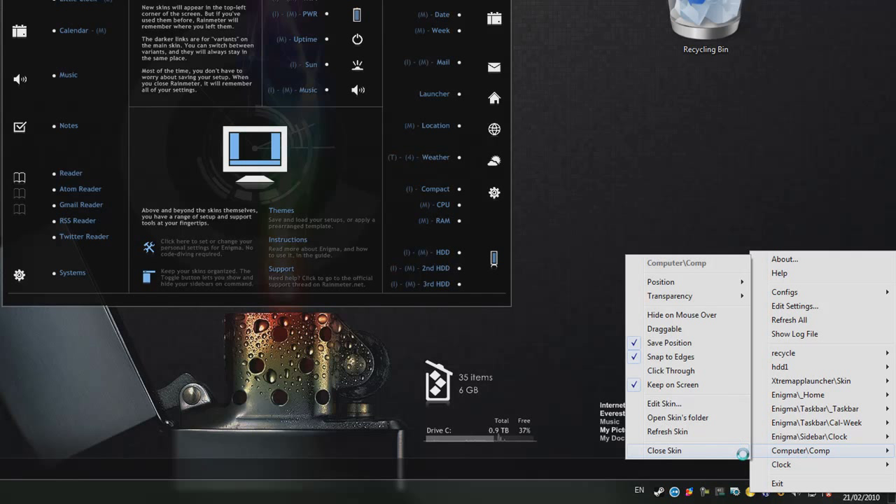
pyautogui.moveTo(789, 467)
pyautogui.click(686, 464)
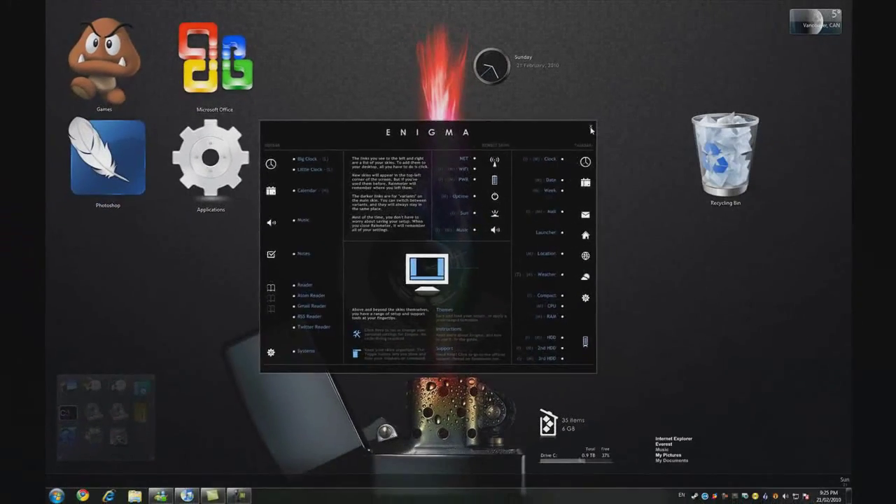
pyautogui.click(590, 129)
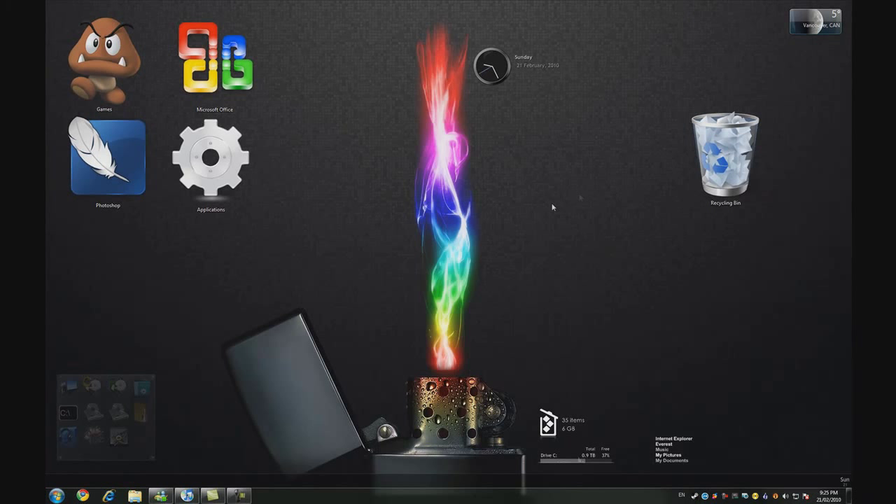
pyautogui.rightClick(500, 61)
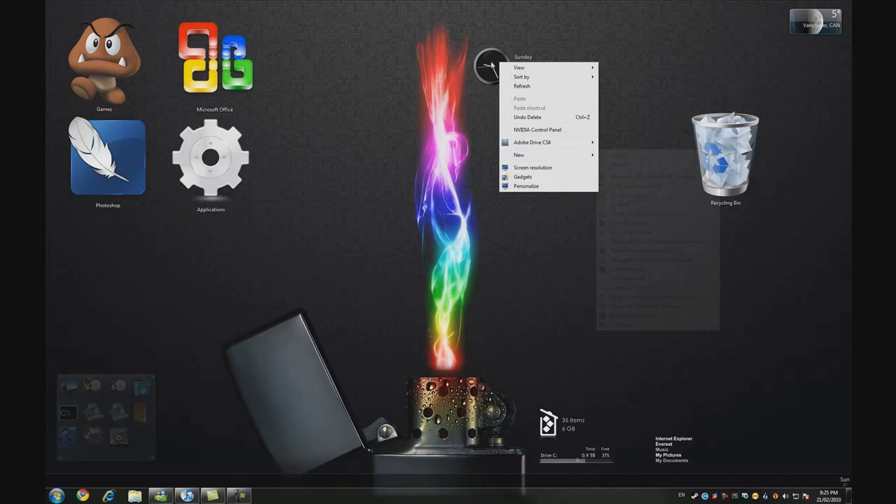
pyautogui.click(518, 56)
pyautogui.rightClick(518, 56)
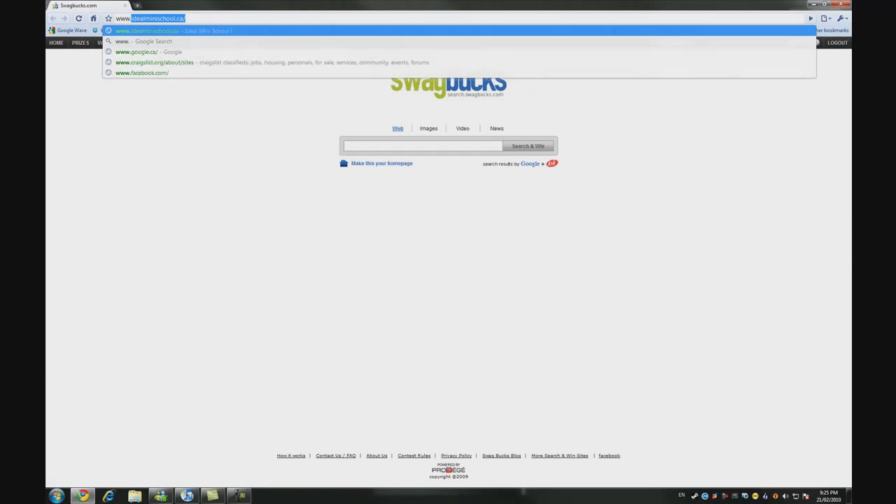
pyautogui.write('custom')
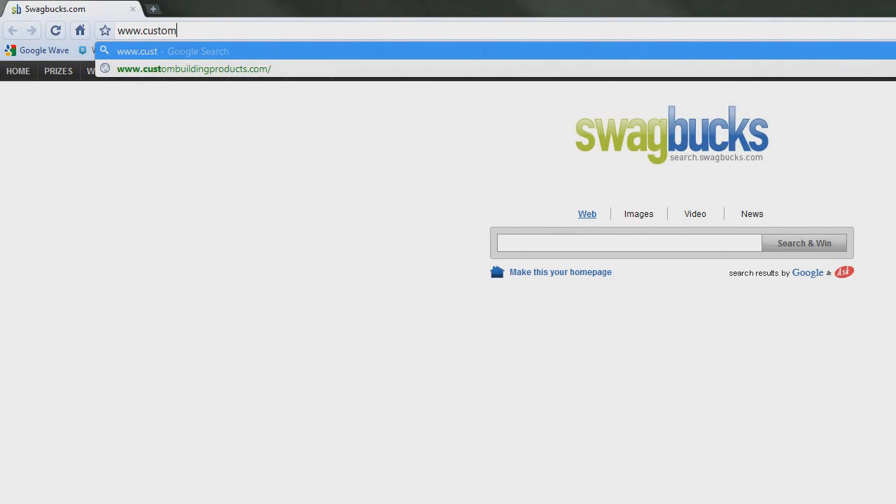
pyautogui.write('ize.org')
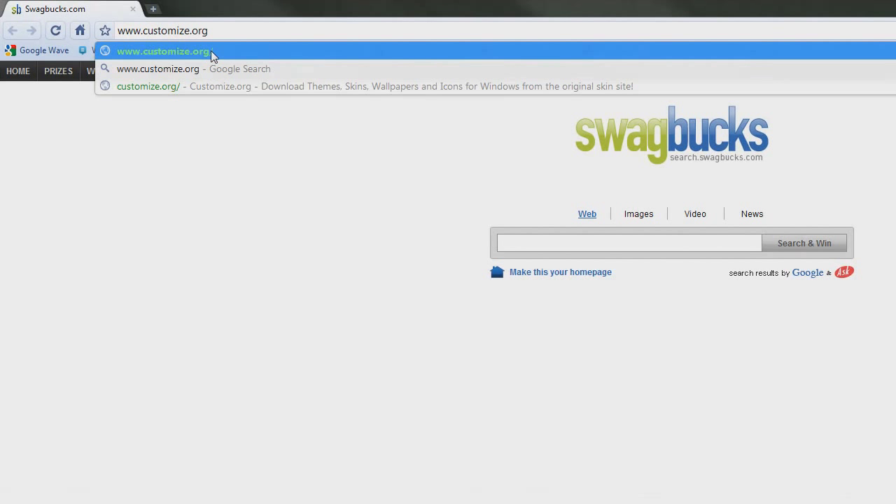
pyautogui.press('Return')
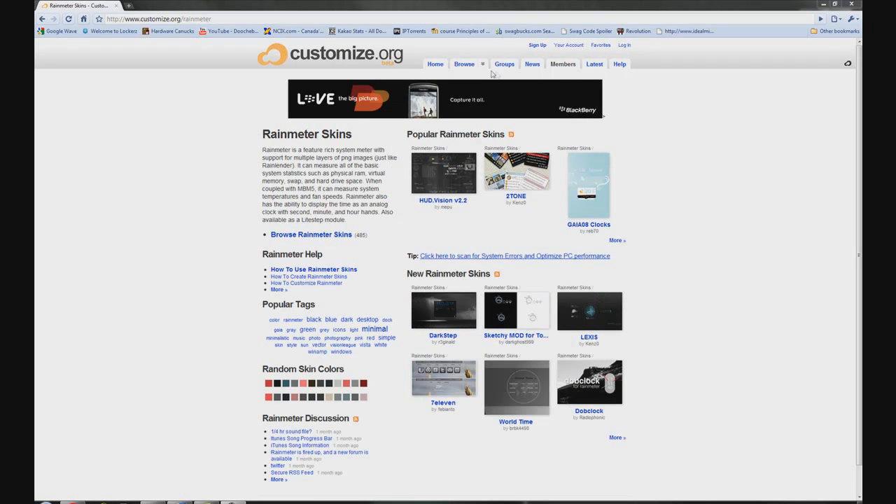
# - Open the HUD.Vision v2.2 skin page and download its 790.8 KB .exe file
pyautogui.click(483, 64)
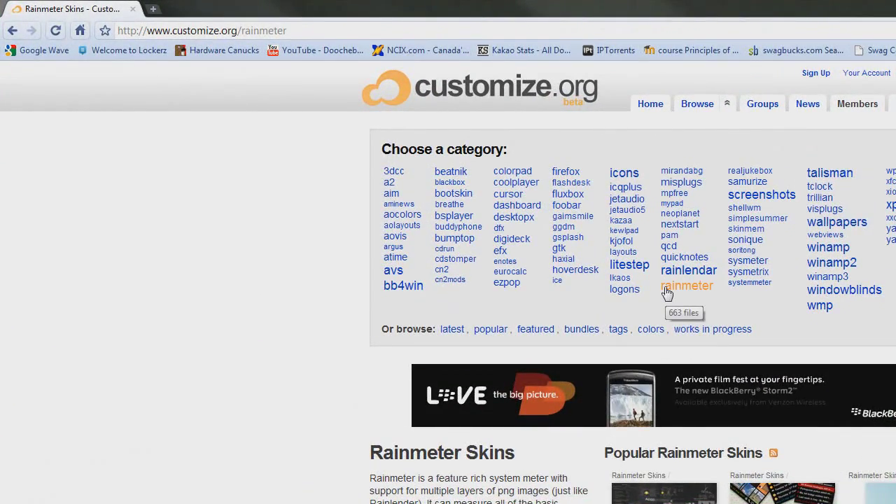
pyautogui.click(666, 288)
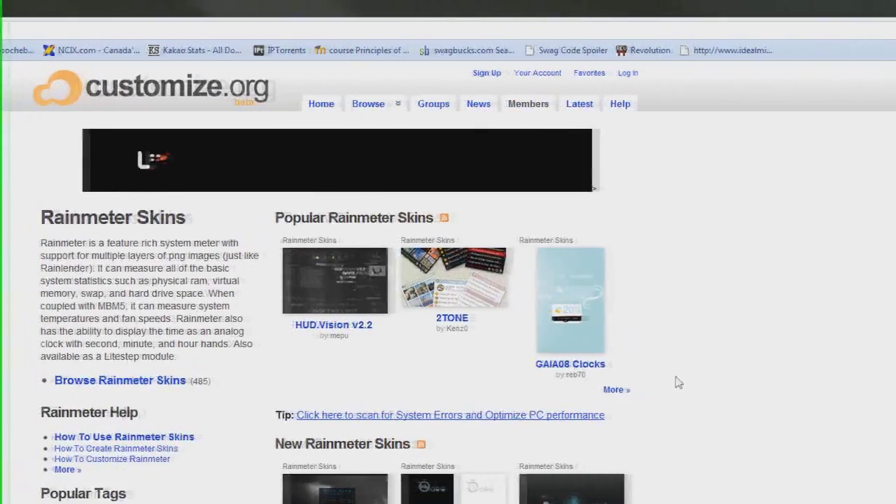
pyautogui.hotkey('ctrl', 'a')
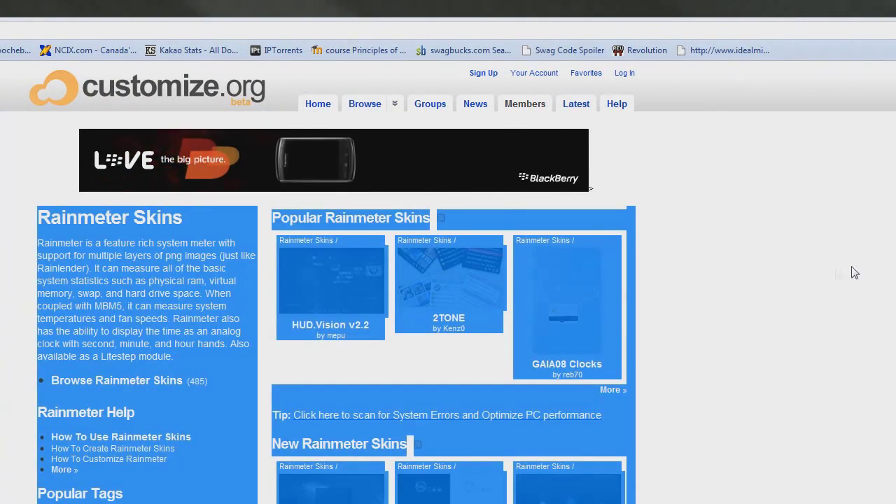
pyautogui.click(776, 261)
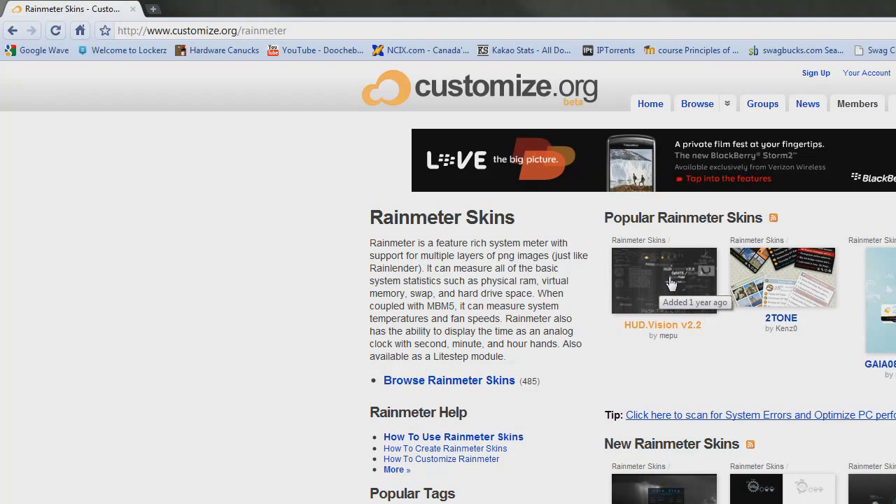
pyautogui.click(670, 283)
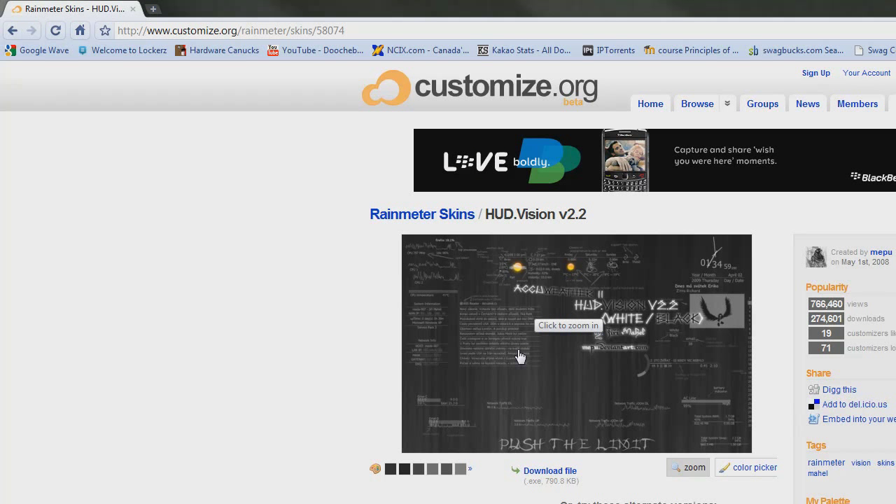
pyautogui.click(544, 474)
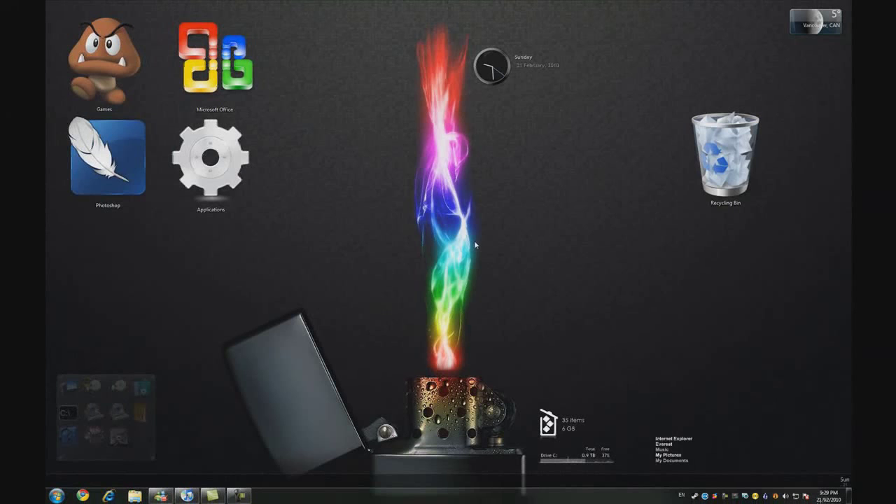
# - Browse from Documents into Rainmeter\Skins, showing its 44 skin folders such as Enigma and Clock
pyautogui.press('super')
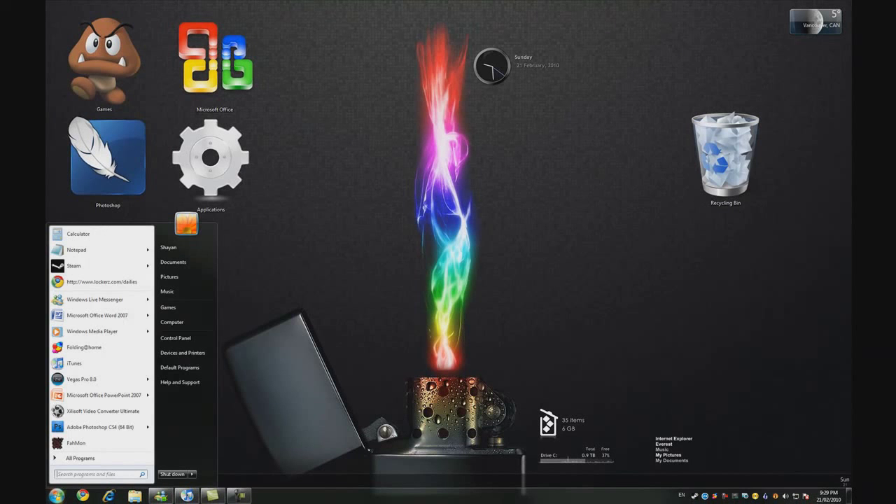
pyautogui.write('do')
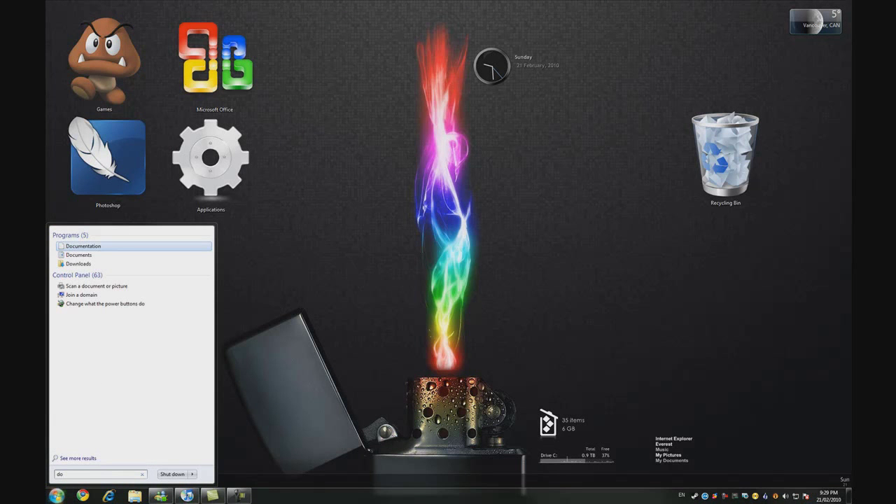
pyautogui.press('Escape')
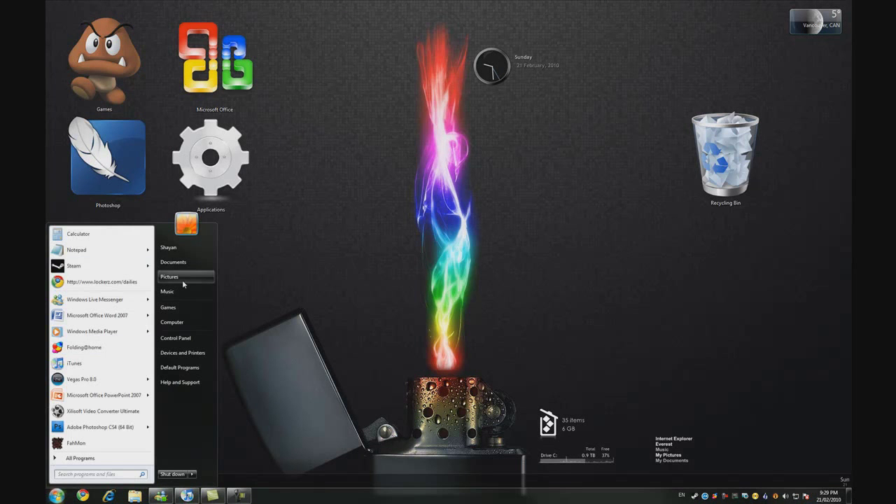
pyautogui.click(173, 262)
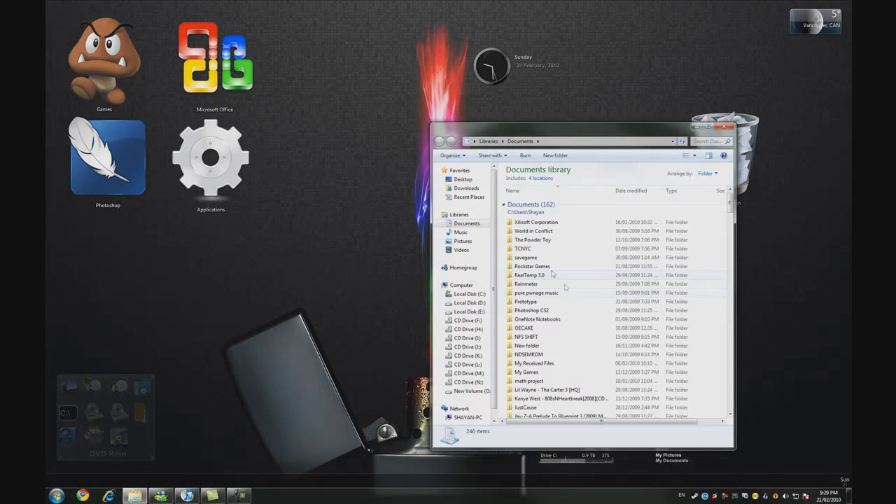
pyautogui.scroll(-1, 551, 275)
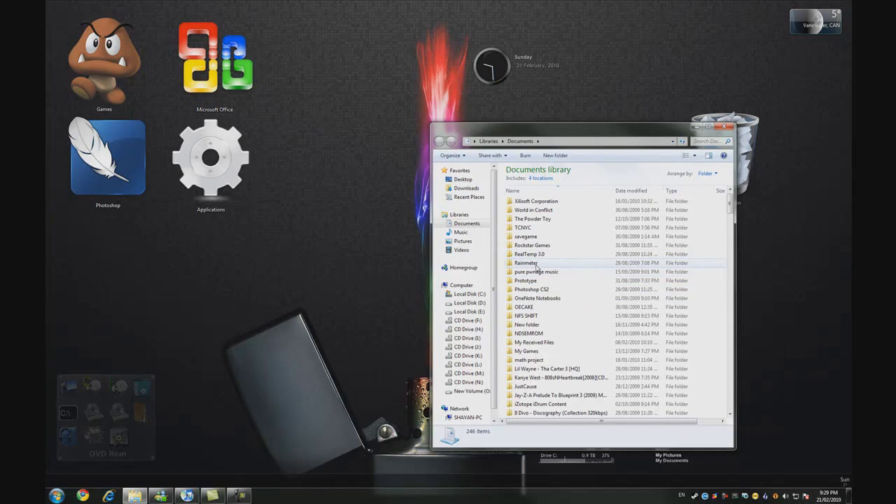
pyautogui.doubleClick(537, 265)
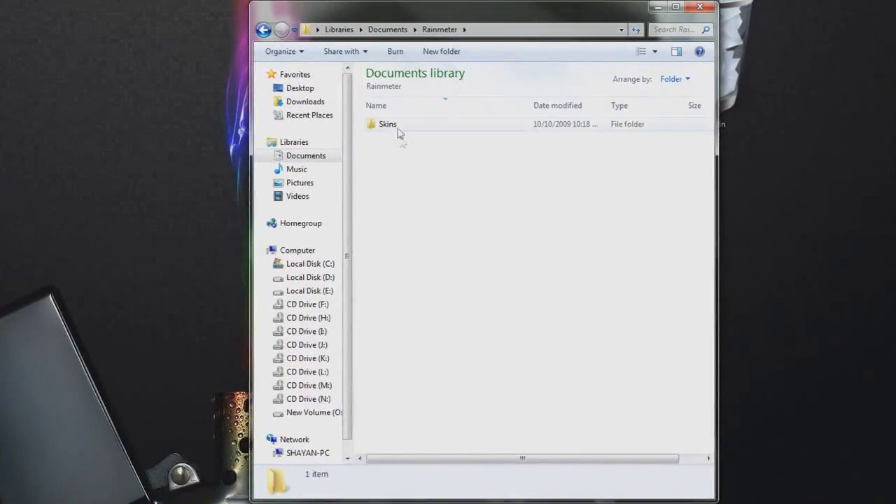
pyautogui.doubleClick(388, 125)
pyautogui.scroll(-5, 411, 228)
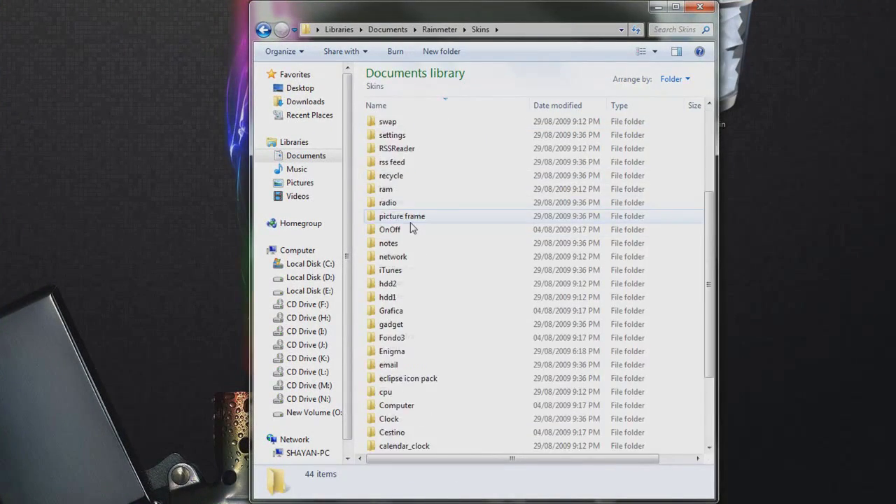
pyautogui.scroll(1, 412, 229)
pyautogui.scroll(-4, 410, 234)
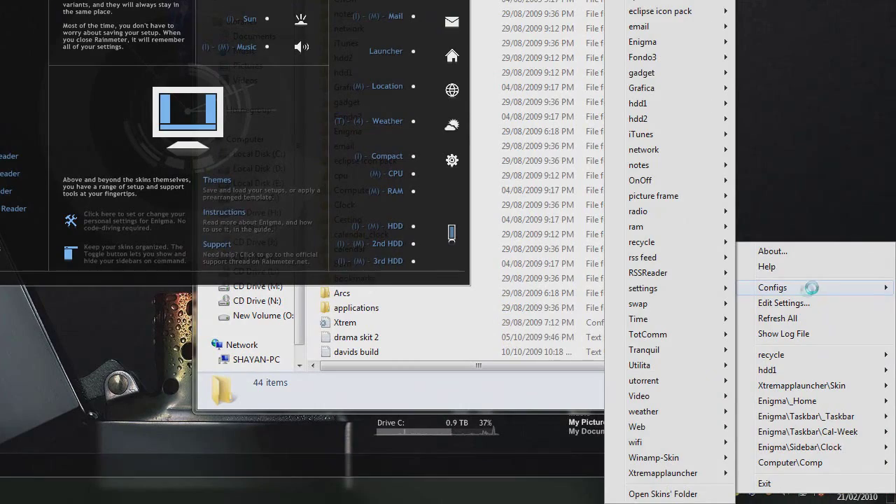
# - Load radio.ini from Configs > radio in Rainmeter's tray menu
pyautogui.moveTo(762, 279)
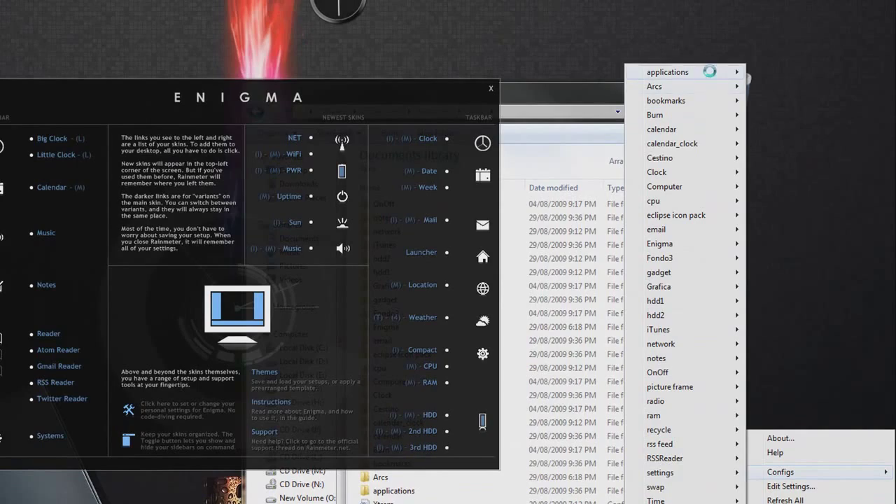
pyautogui.moveTo(685, 404)
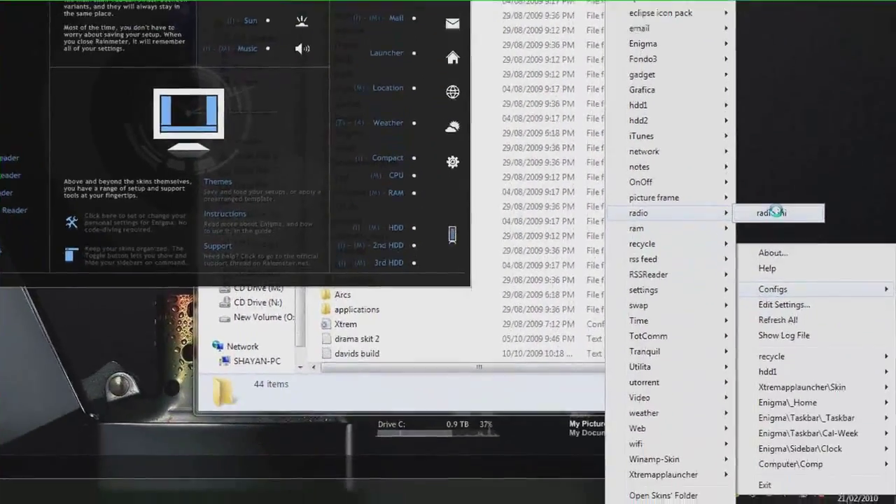
pyautogui.click(781, 401)
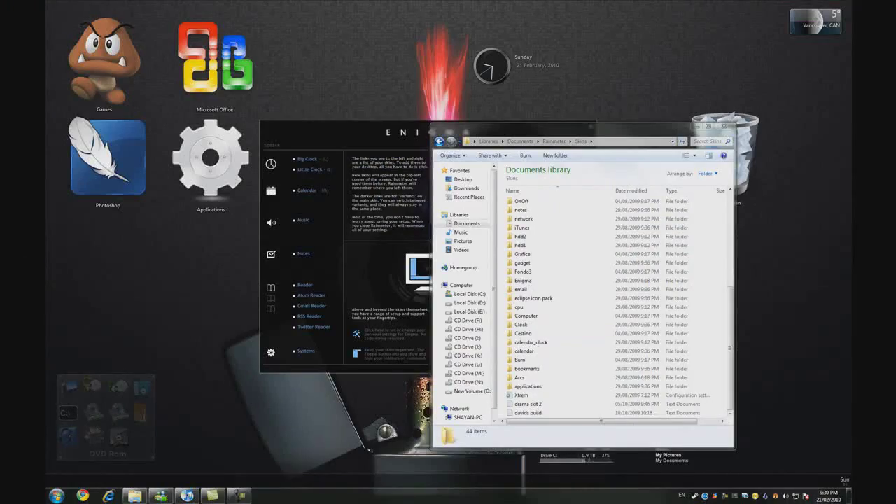